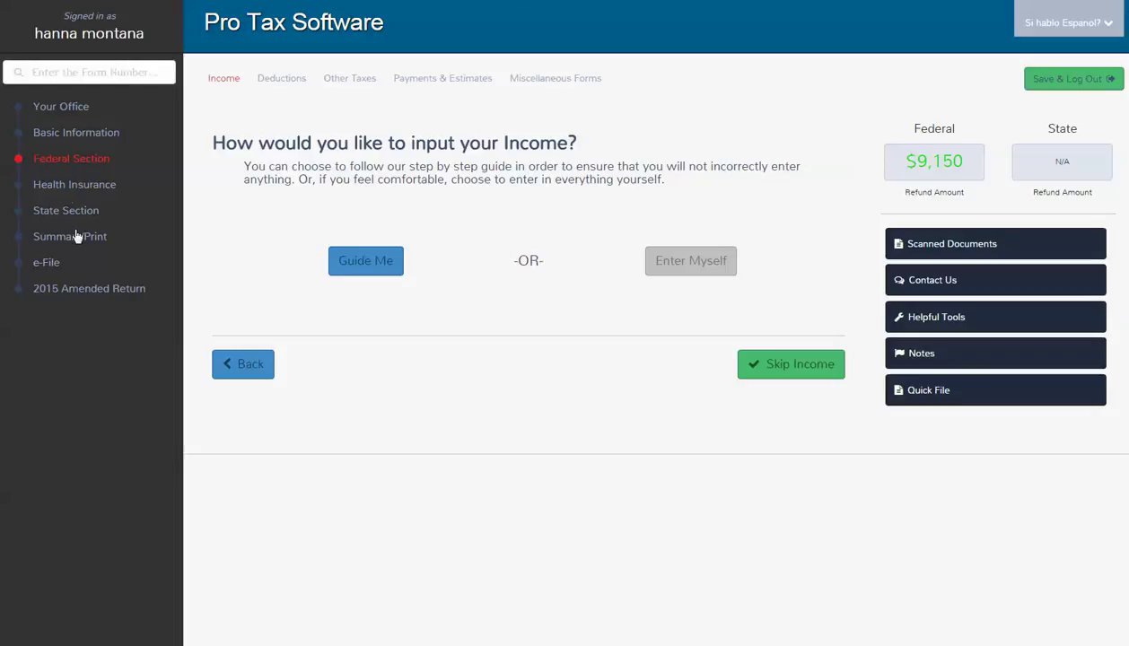
Step: Record Yes for 2015 health coverage and Yes for a HealthCare.gov/State Marketplace purchase
click(52, 184)
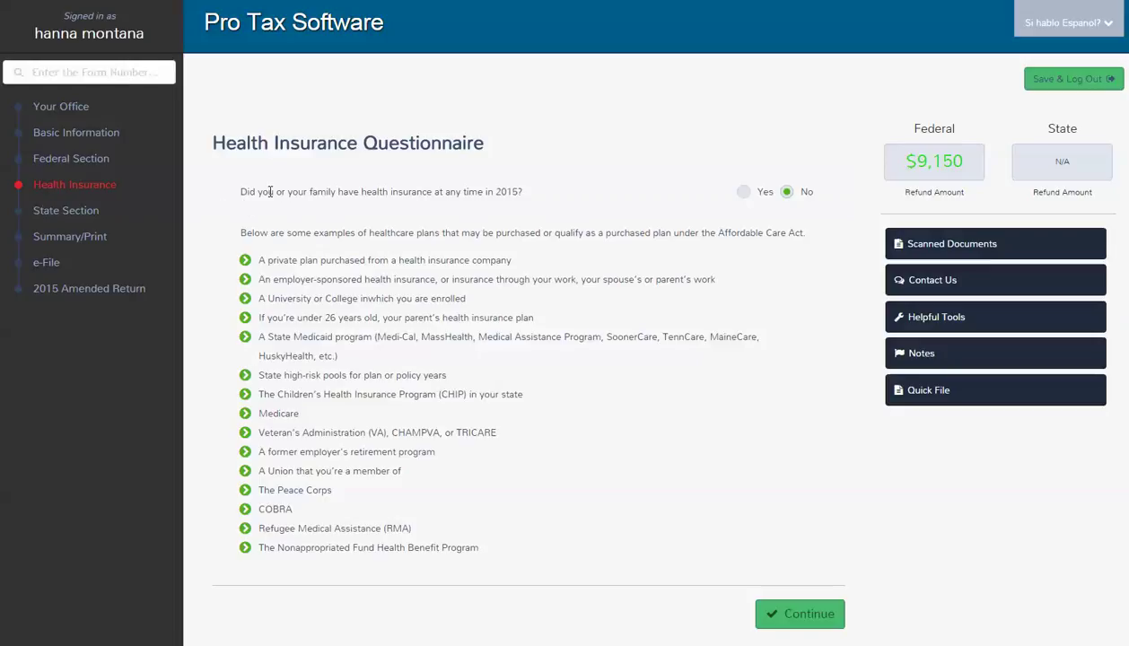
click(738, 192)
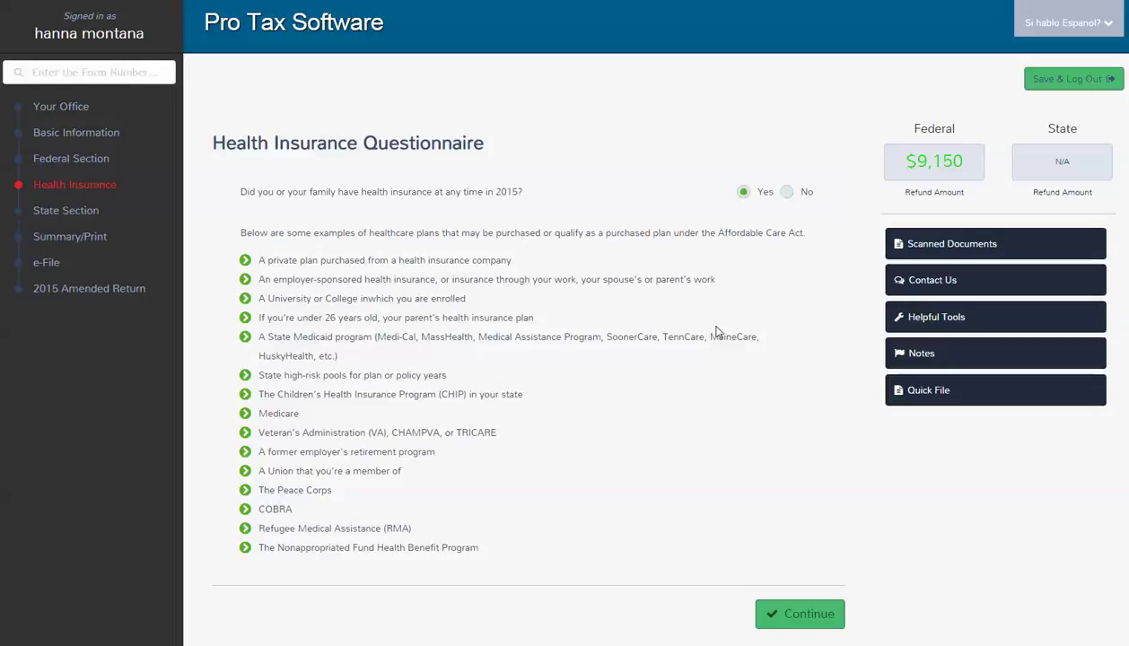
click(807, 614)
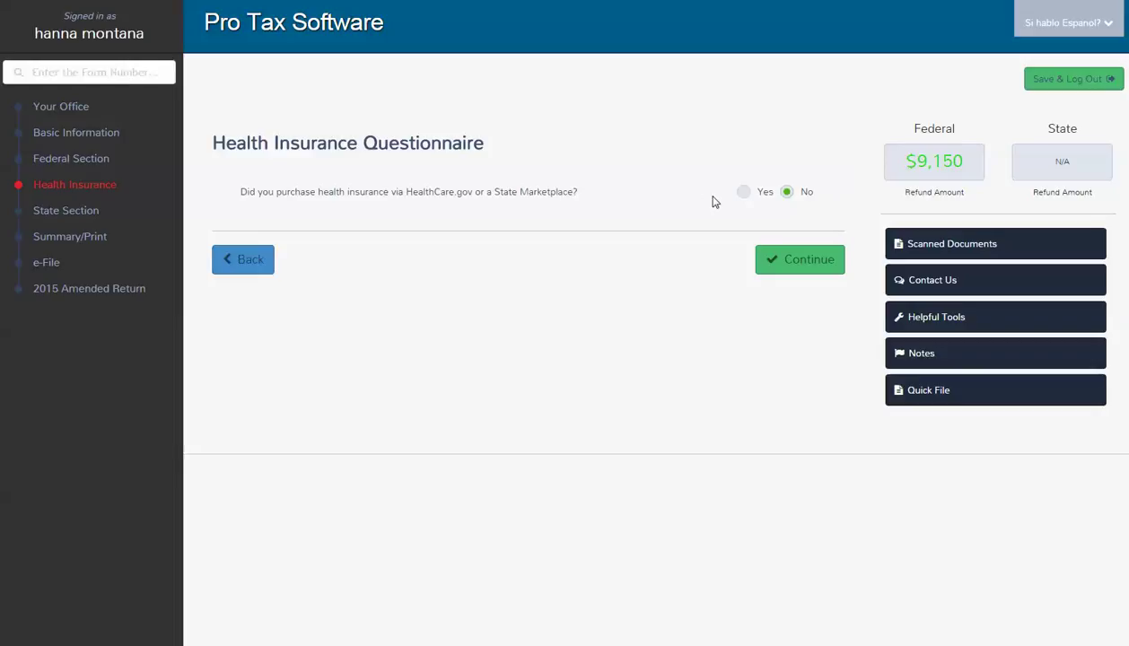
click(741, 194)
Step: Accept the three listed household members and answer Yes for full-year household coverage
click(798, 259)
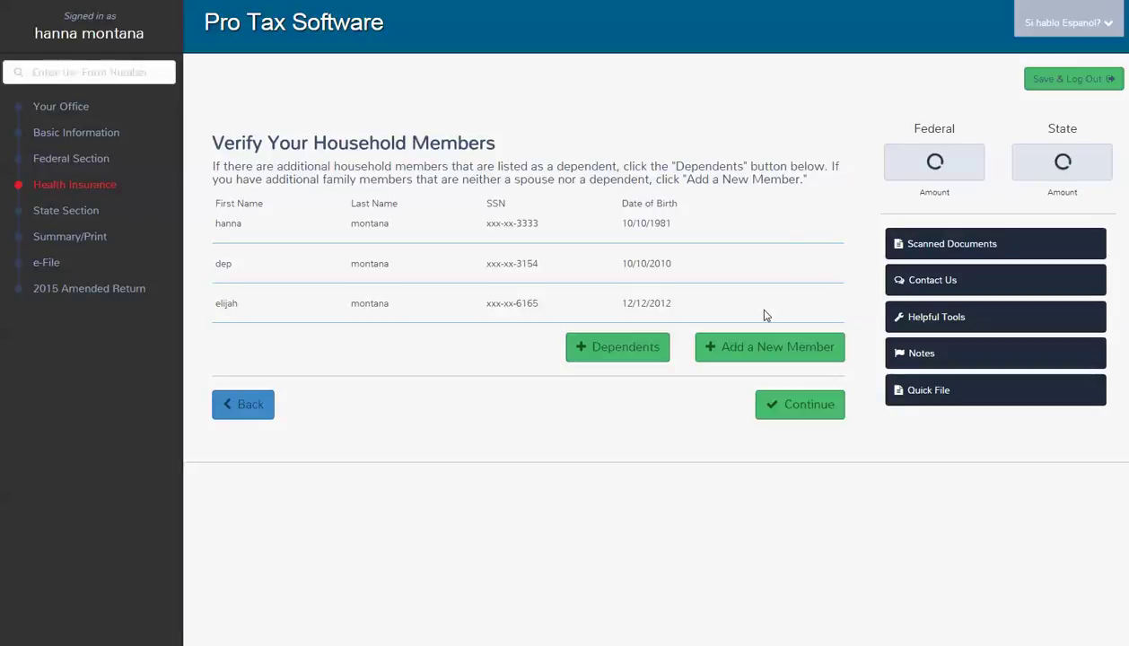
click(803, 408)
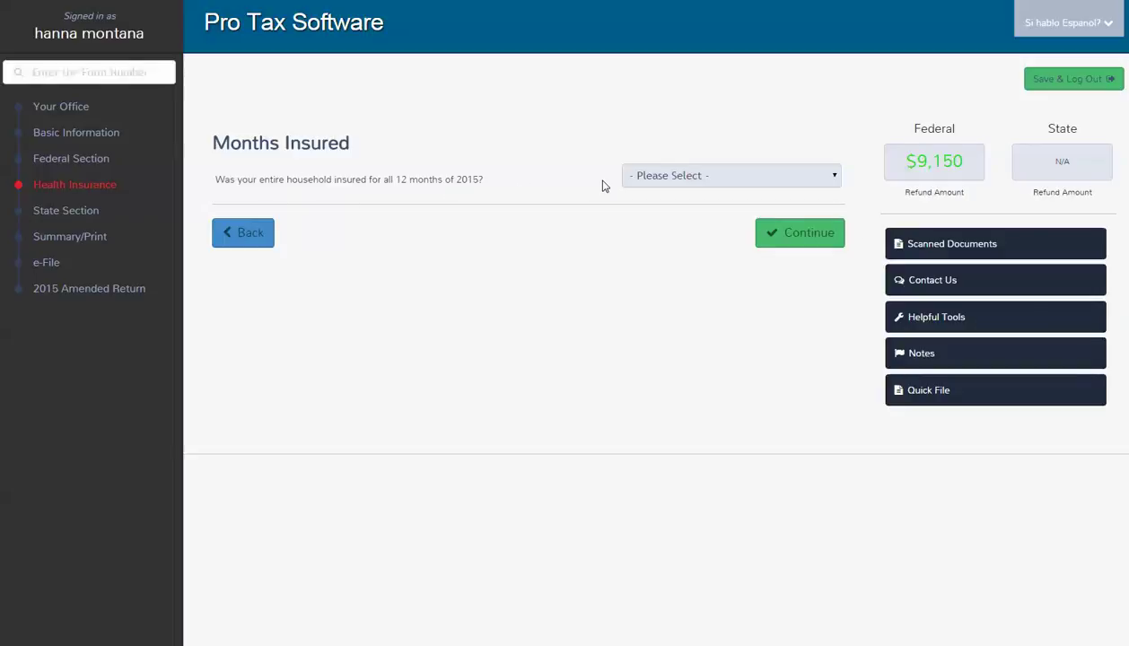
click(675, 179)
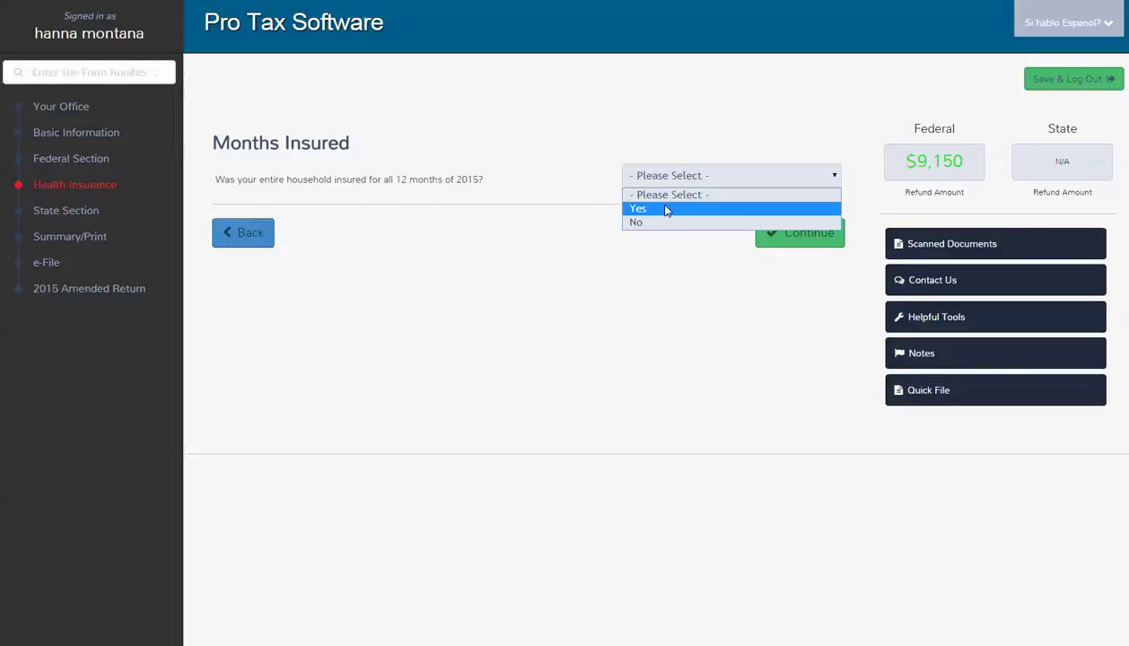
click(664, 210)
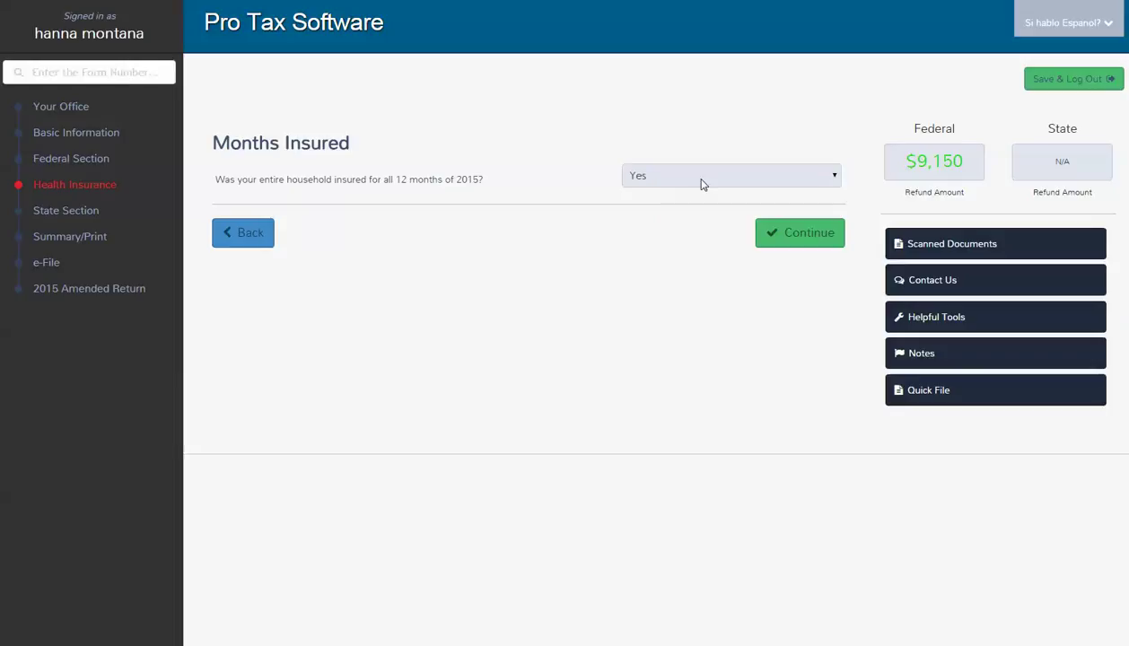
Step: Try per-member months (11 for the first member), then keep Yes for all 12 months and save
click(700, 180)
click(668, 221)
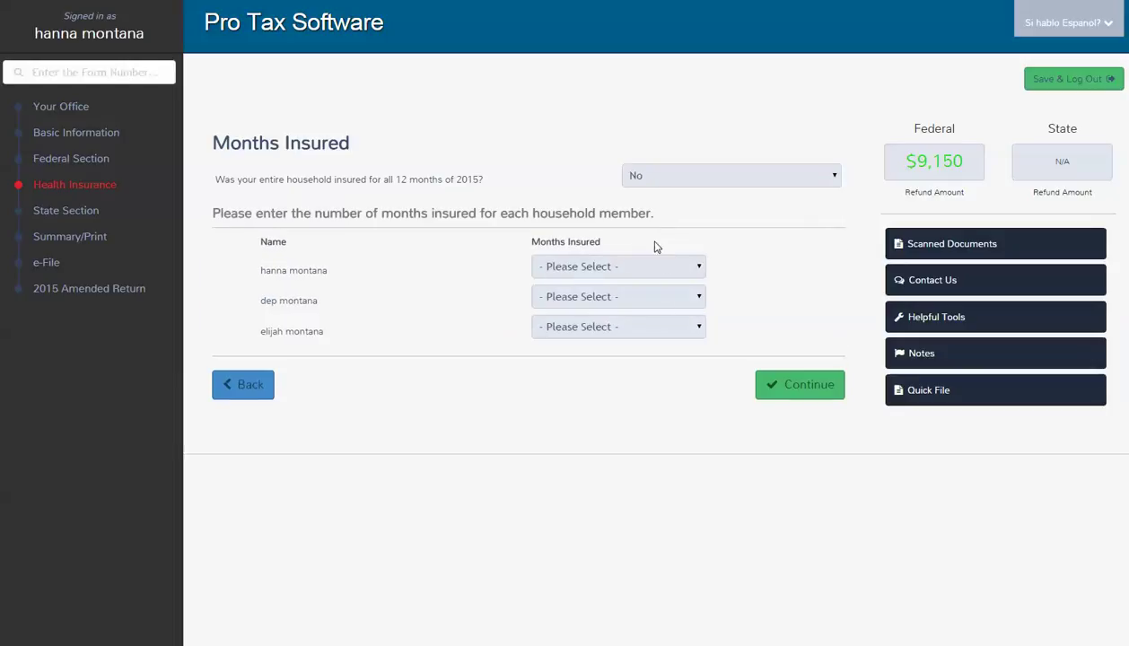
click(665, 266)
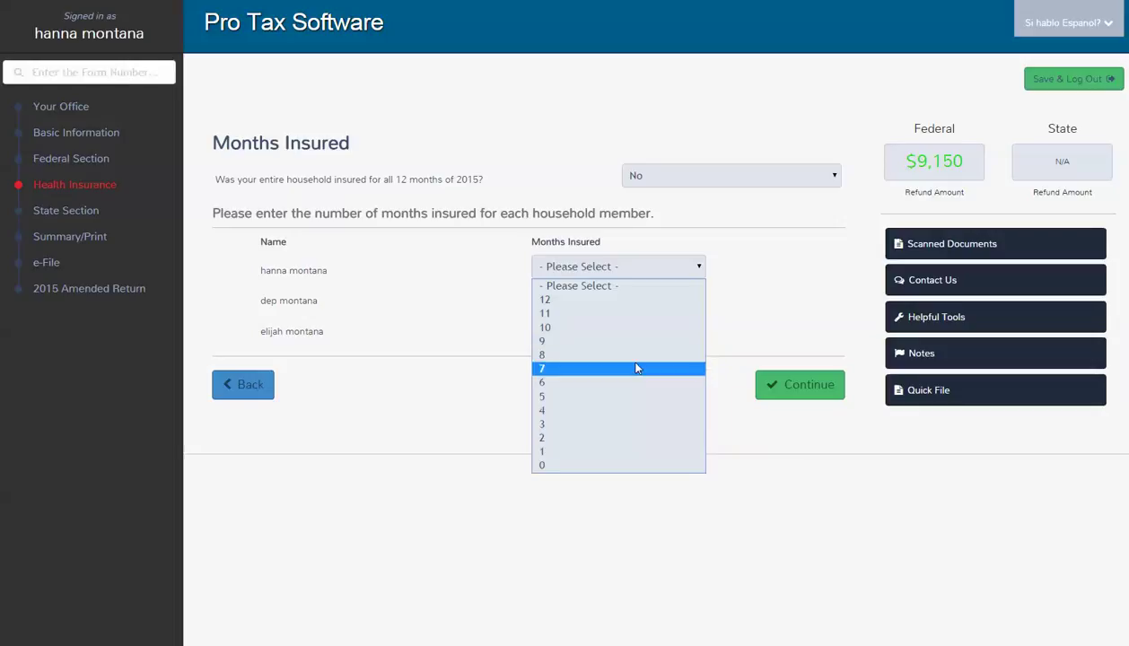
click(643, 314)
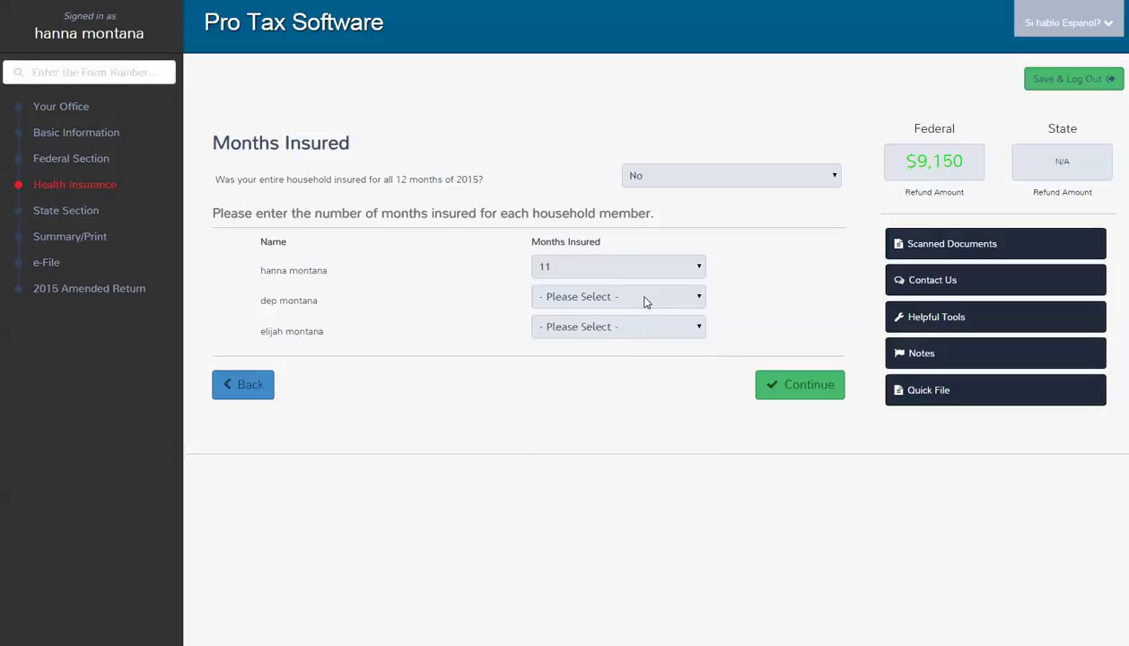
click(643, 301)
click(683, 280)
click(791, 180)
click(755, 207)
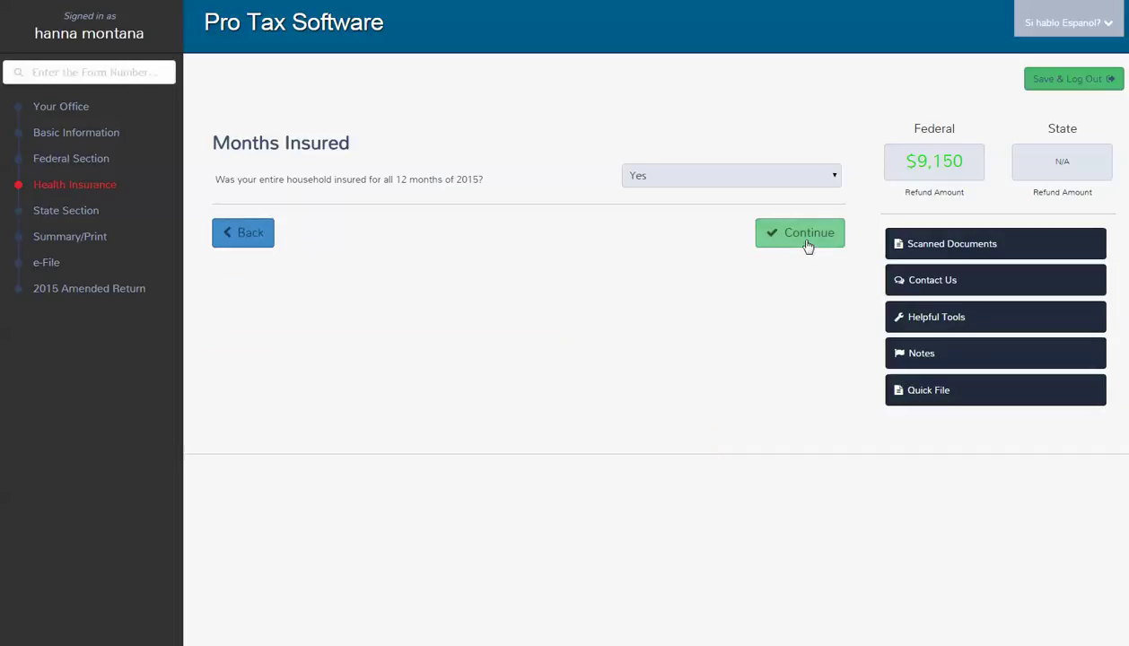
click(817, 243)
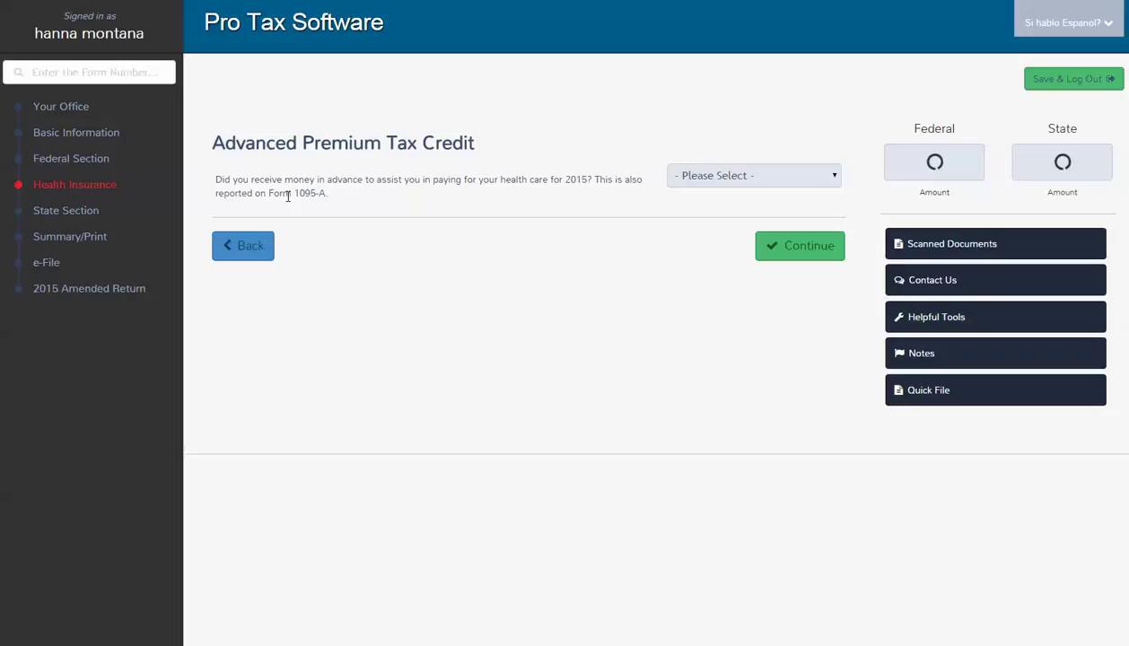
Step: Answer Yes to advance premium tax credit and No to unchanged full-year 1095-A coverage
click(763, 178)
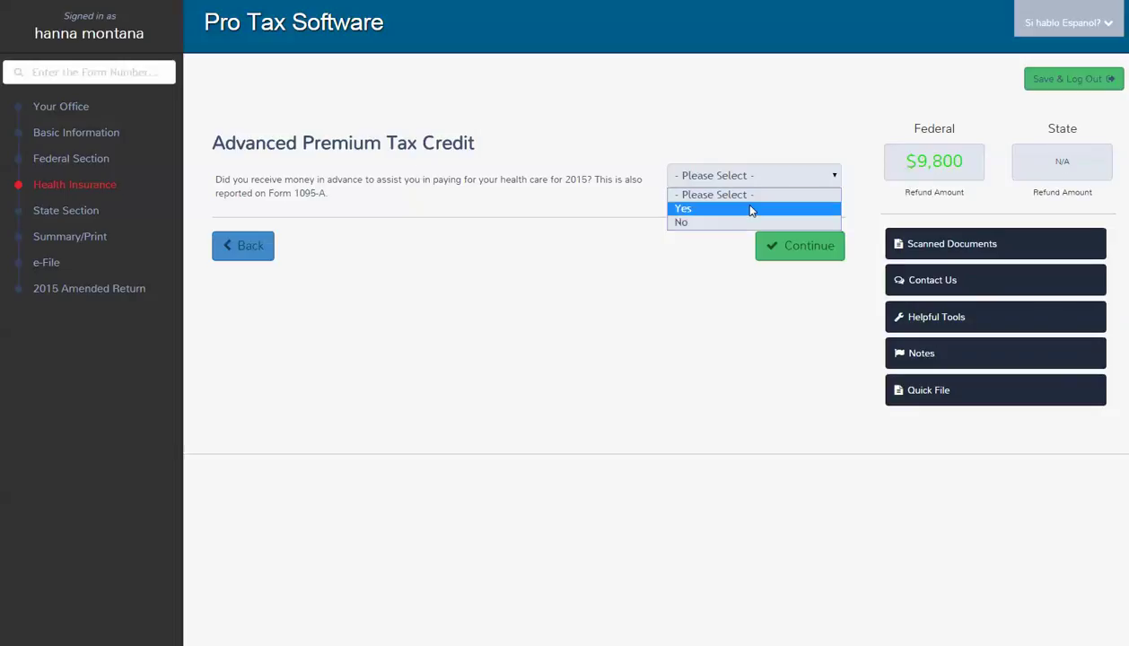
click(751, 210)
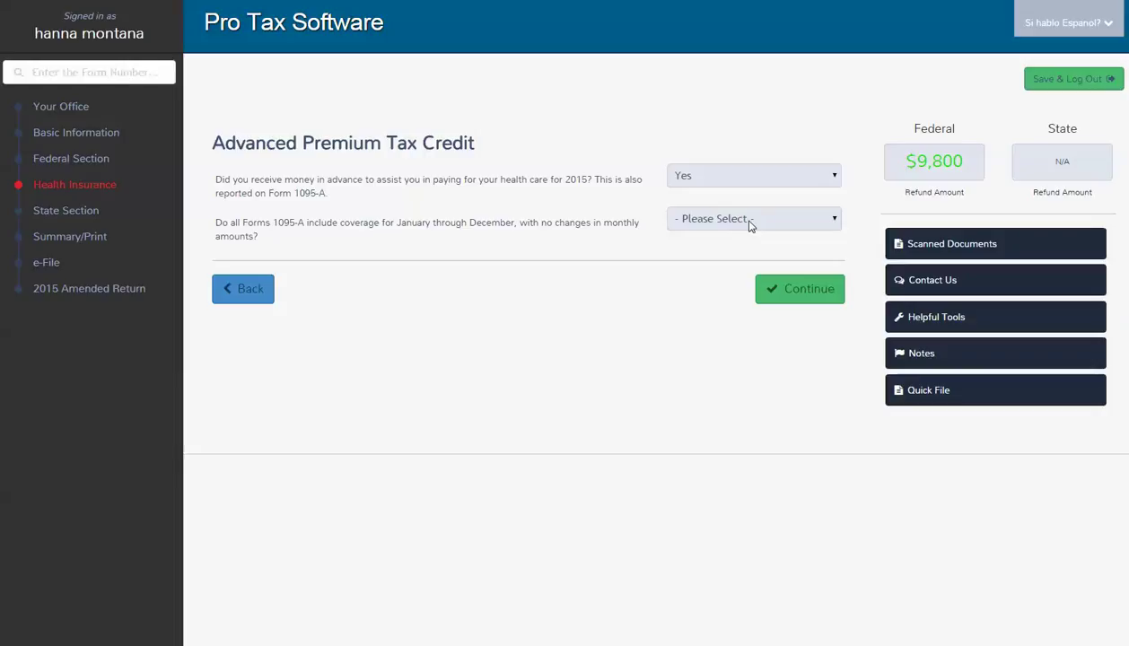
click(750, 222)
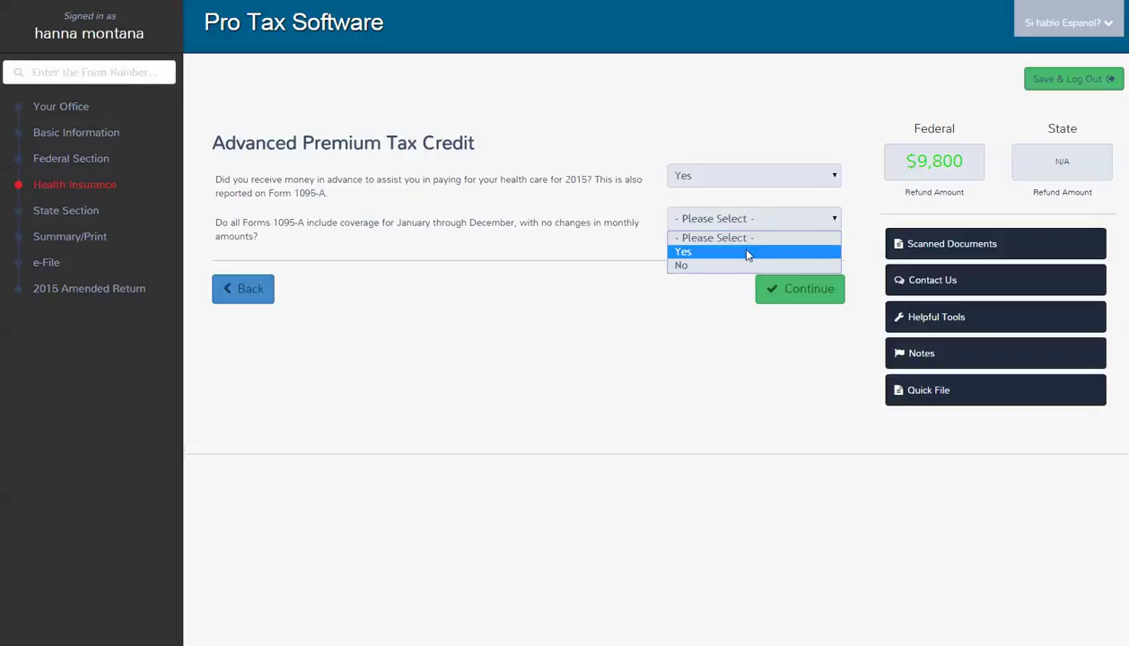
click(746, 251)
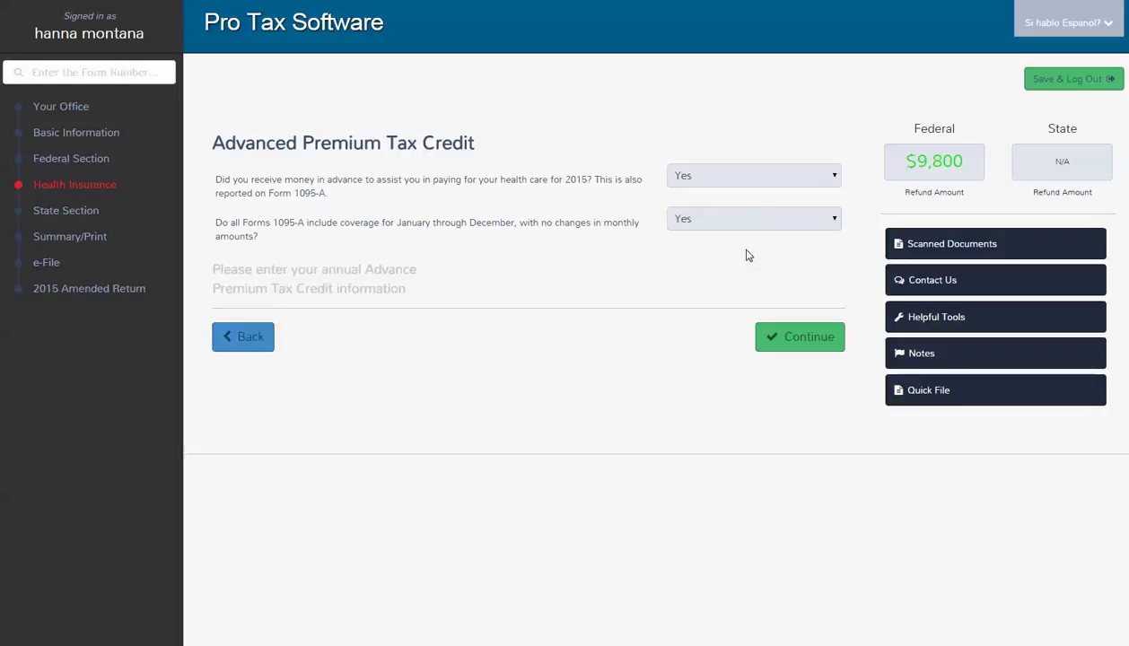
click(813, 223)
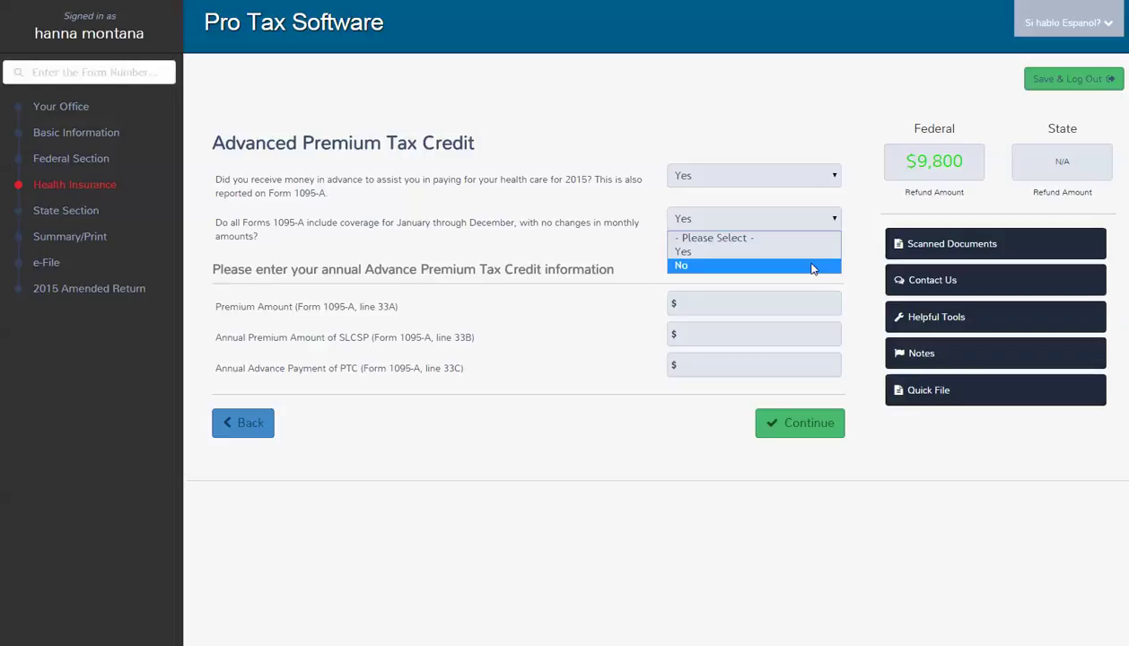
click(812, 265)
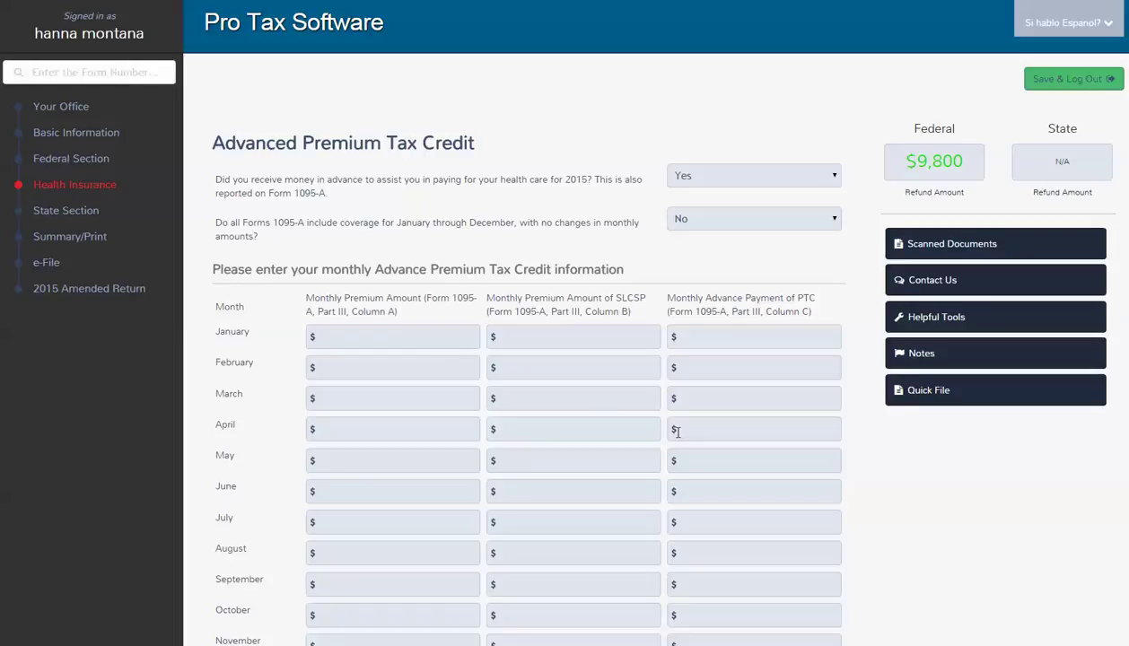
scroll(664, 427, down, 3)
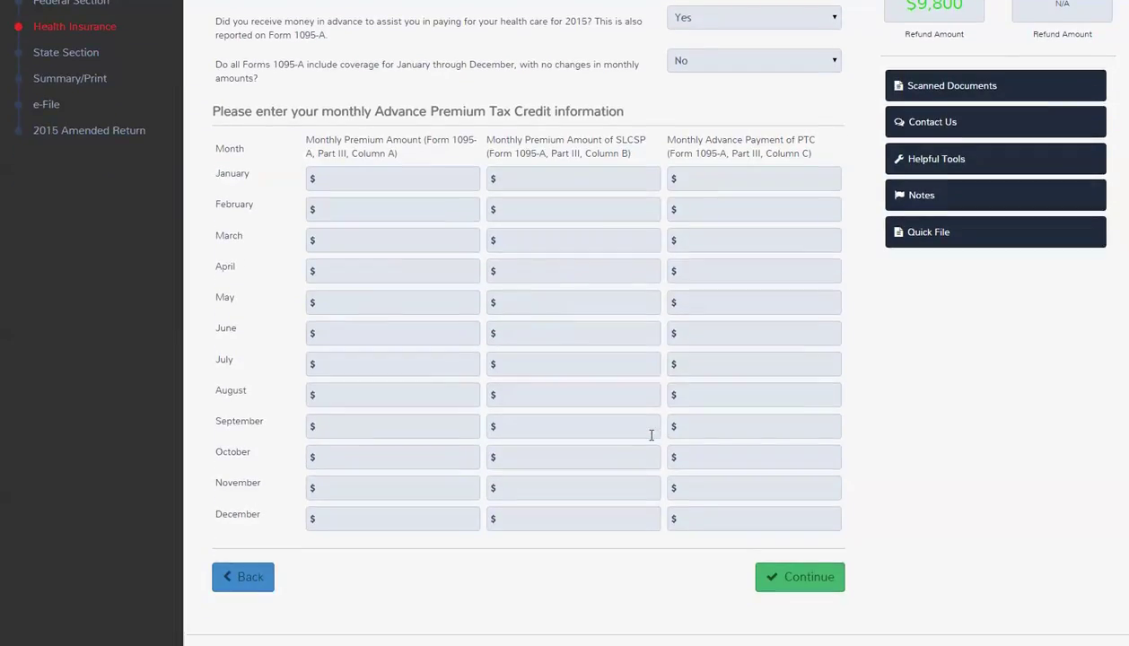
scroll(651, 436, up, 3)
scroll(651, 433, down, 2)
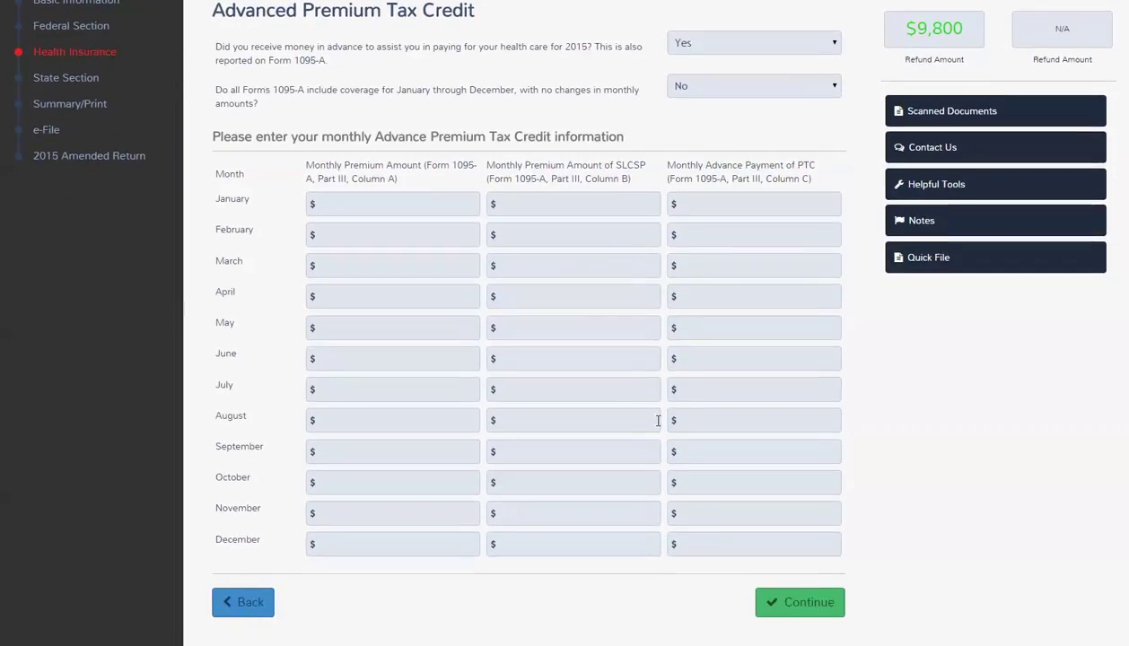
scroll(664, 404, up, 3)
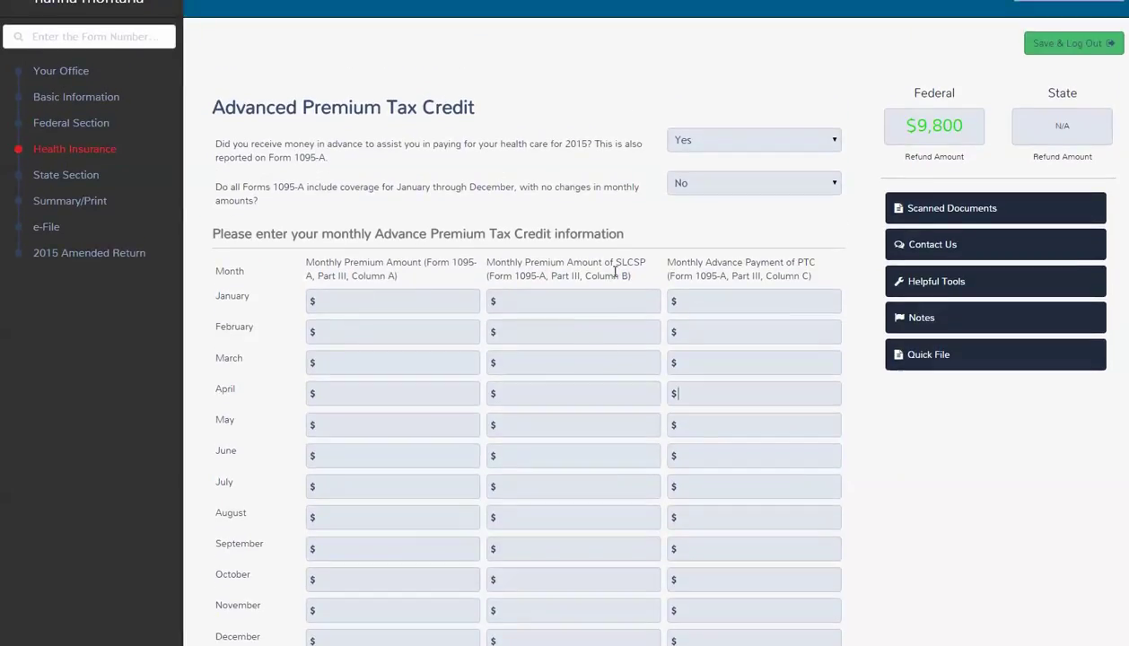
drag(615, 264, 646, 264)
drag(801, 262, 807, 262)
click(756, 185)
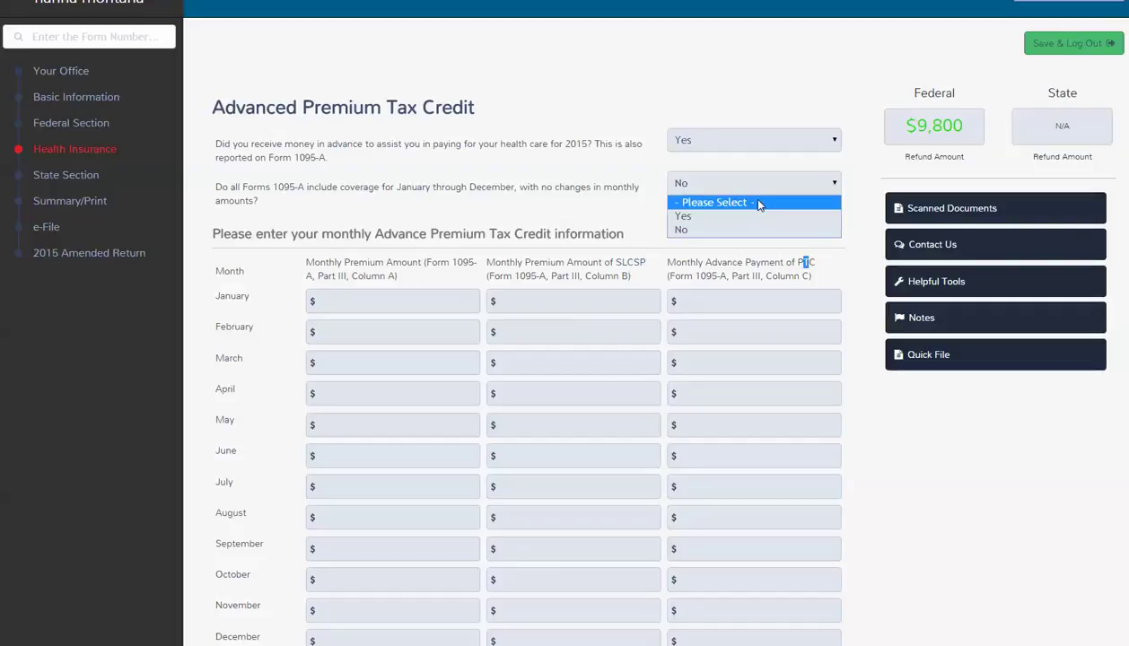
click(755, 218)
click(724, 299)
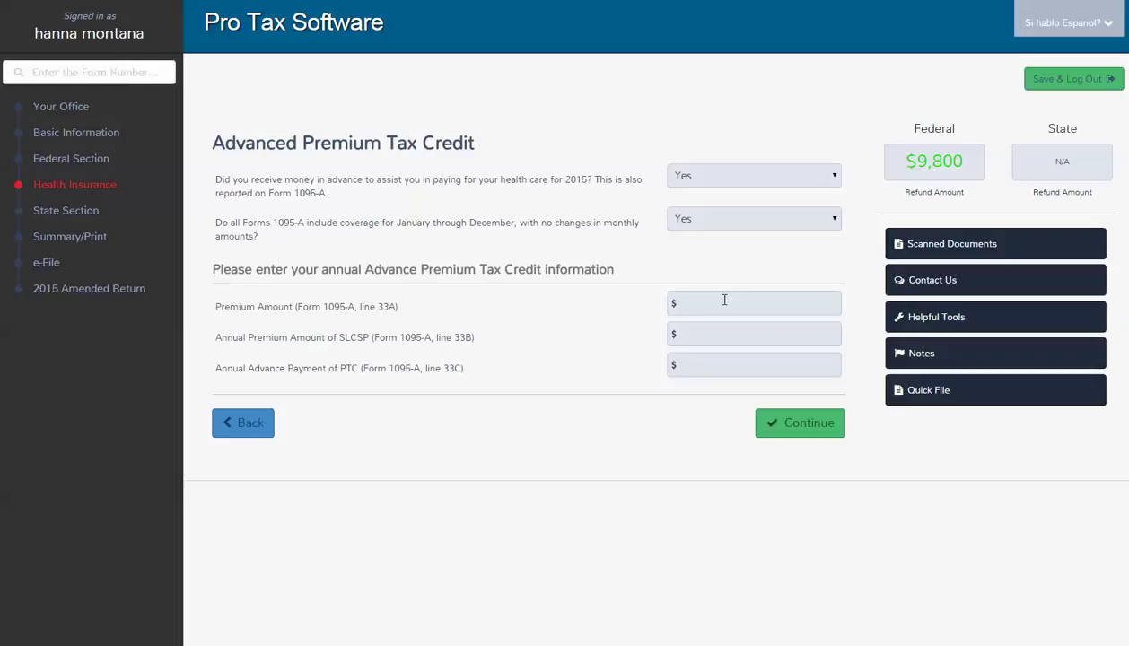
Step: Enter annual 1095-A amounts of $500 premium, $750 SLCSP and $350 APTC, then skip dependents' AGI
text(500)
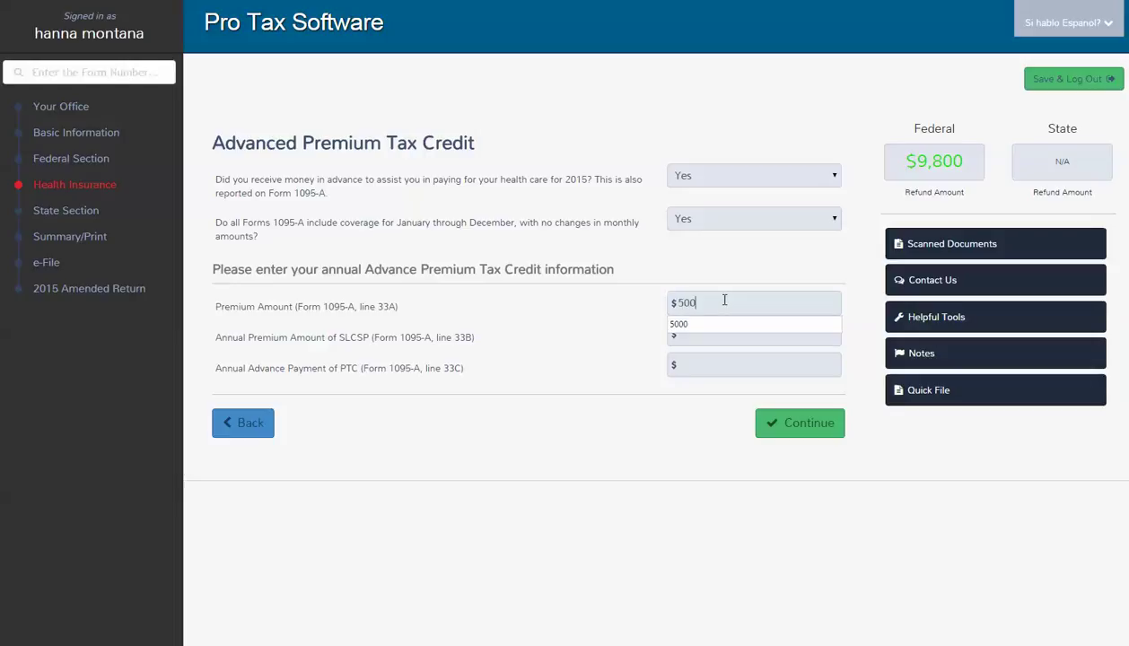
key(Tab)
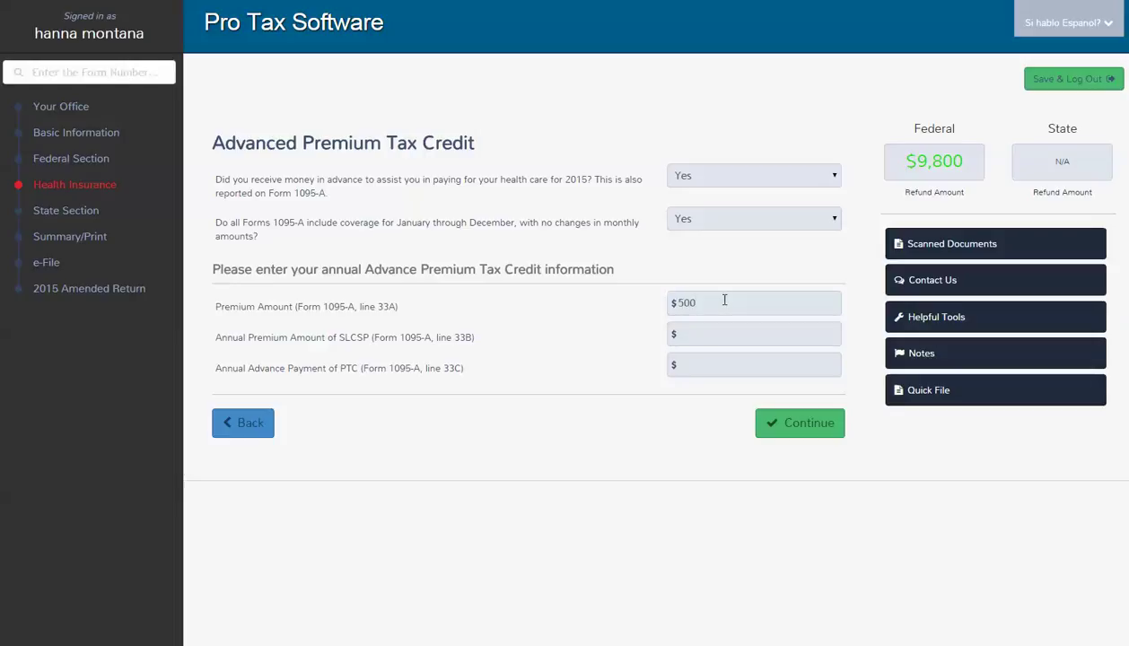
text(750)
text(350)
click(788, 429)
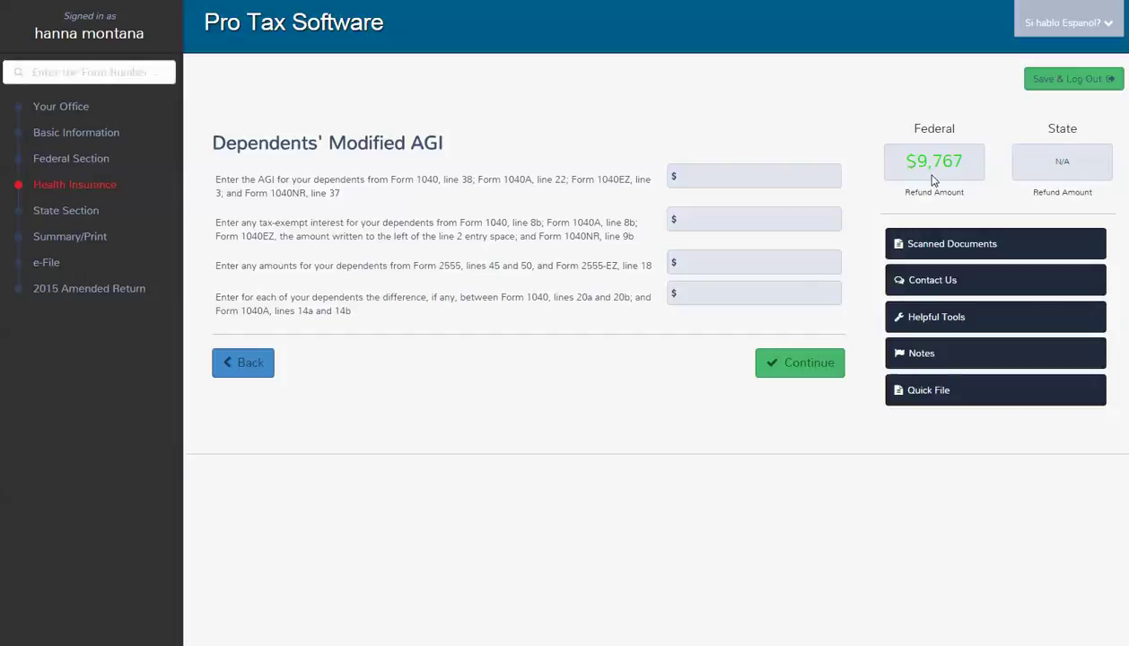
click(785, 368)
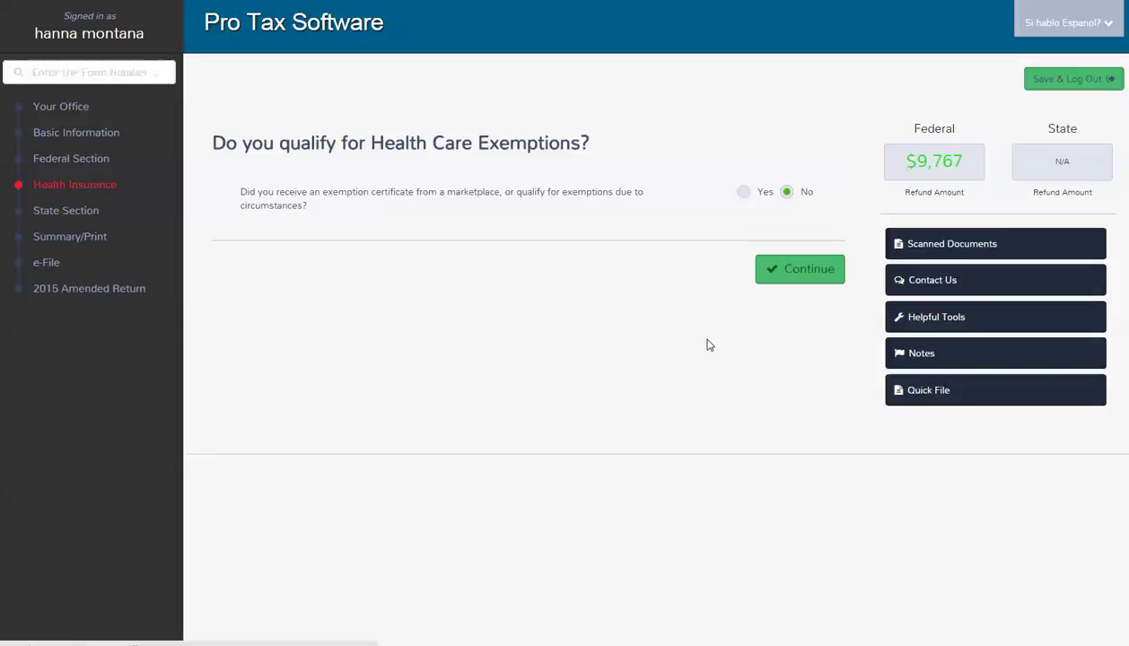
Step: Leave Health Care Exemptions at No and save to finish the Health Insurance section
click(792, 278)
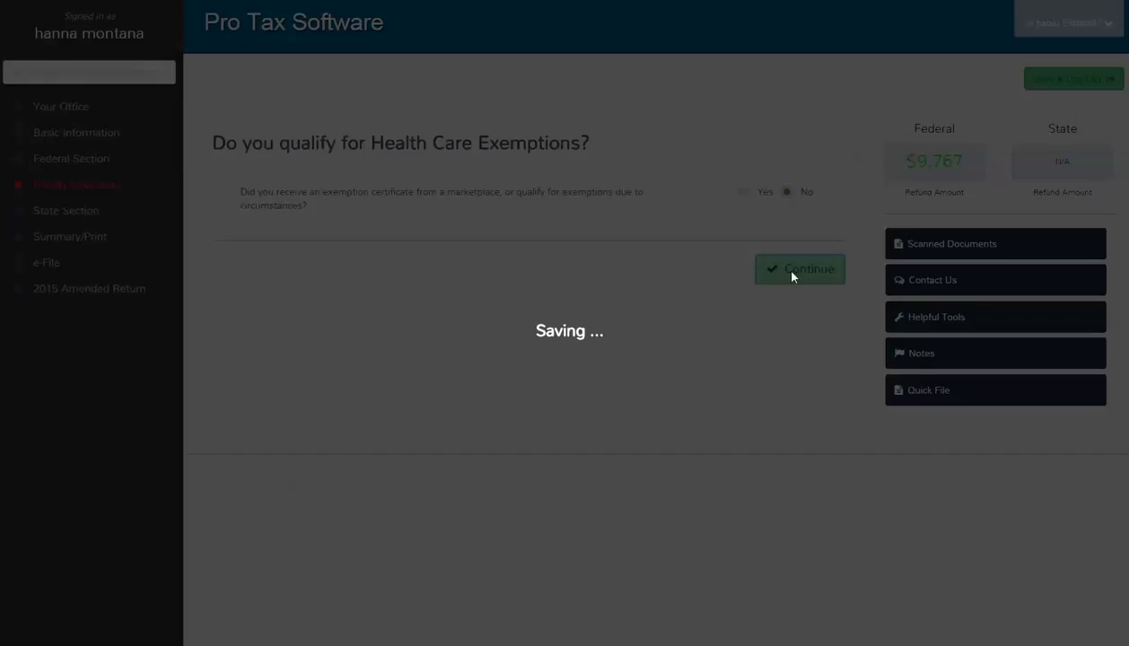